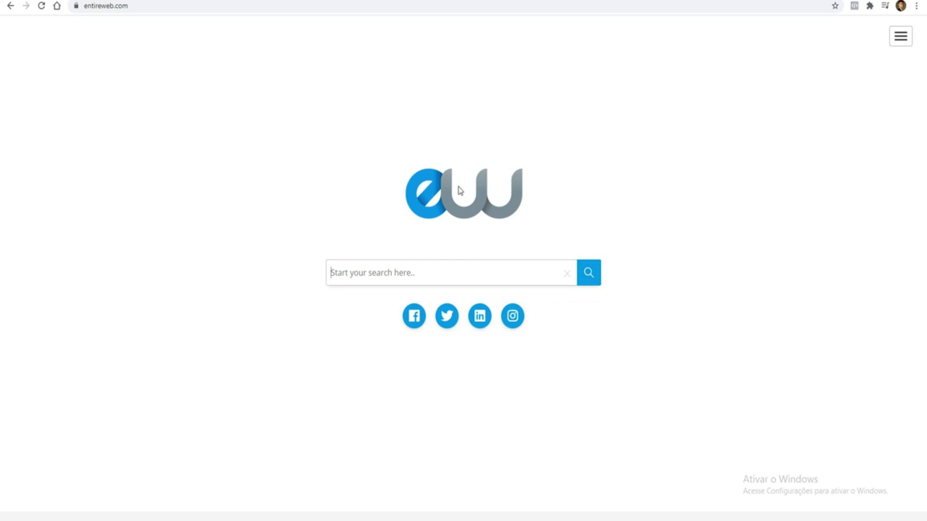
# - Search Entireweb for "como ganhar dinheiro" and look through the web results
pyautogui.write('como ganhar dinheiro')
pyautogui.press('Return')
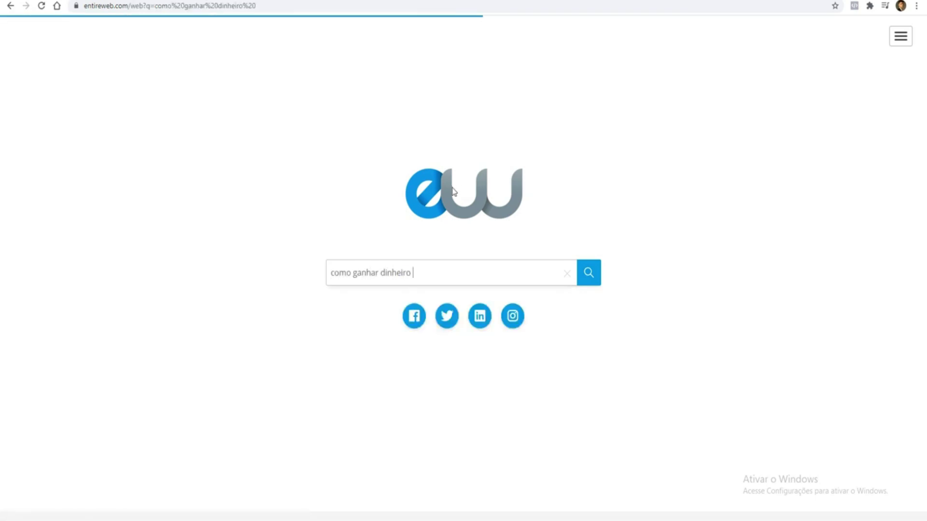
pyautogui.scroll(-5, 276, 275)
pyautogui.scroll(-10, 276, 276)
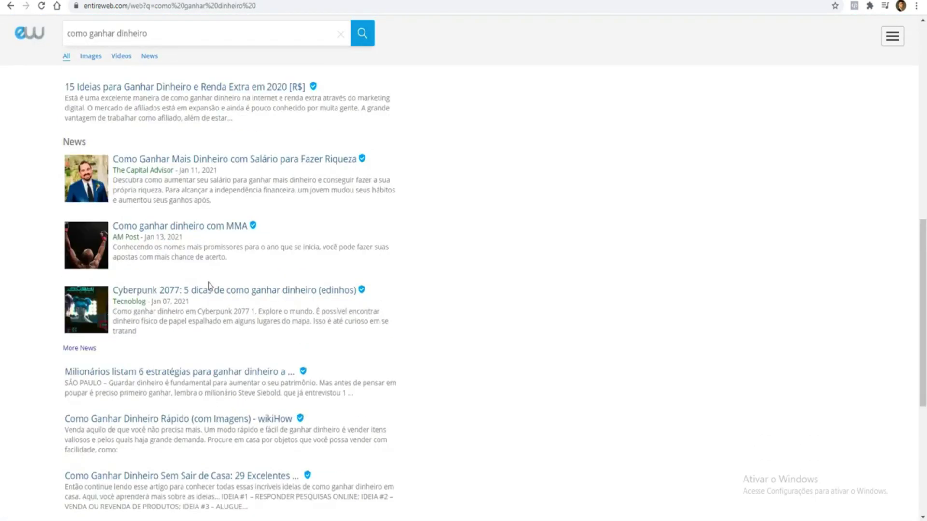
pyautogui.scroll(7, 321, 282)
pyautogui.scroll(8, 332, 275)
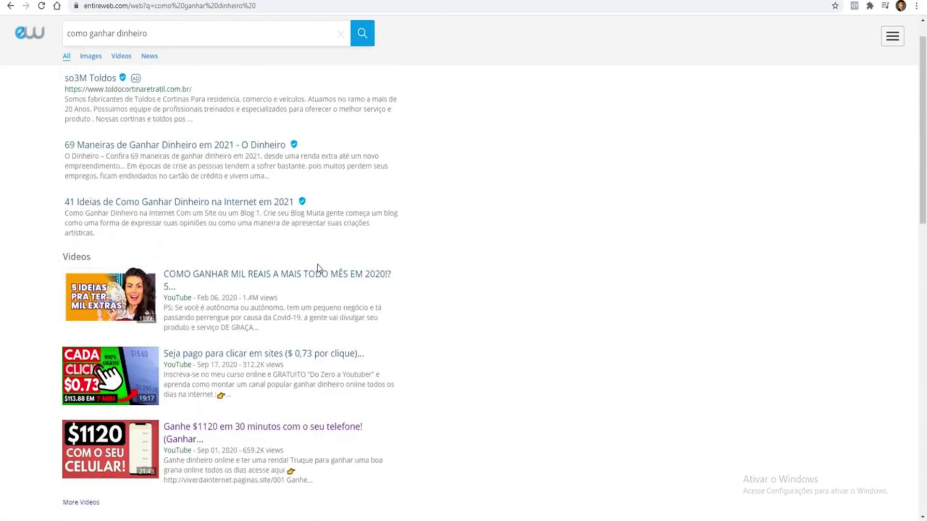
# - View the image results for the search, return to all results and look through them
pyautogui.click(96, 62)
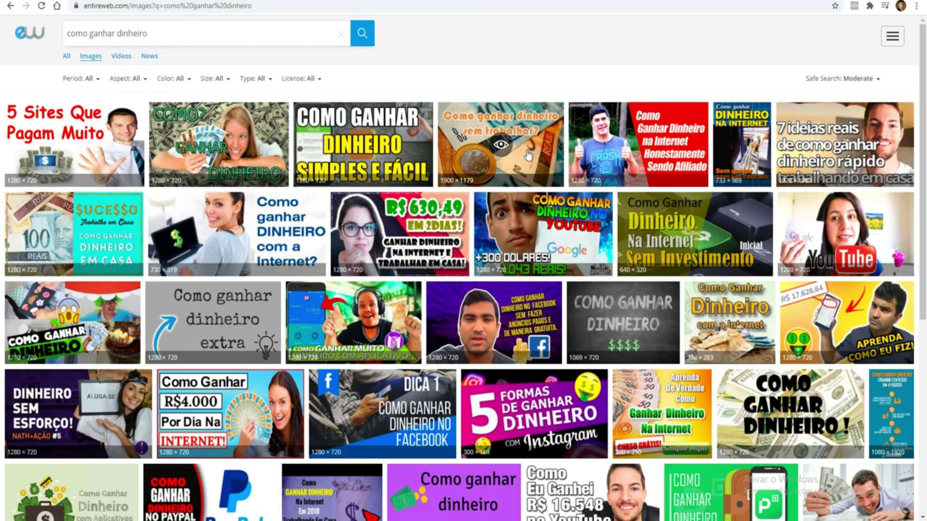
pyautogui.click(67, 57)
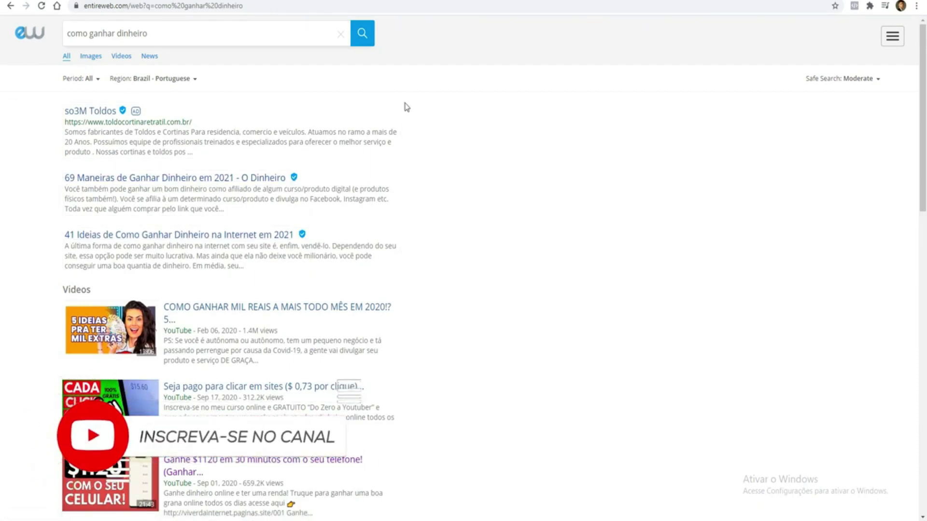
pyautogui.scroll(-10, 289, 217)
pyautogui.scroll(-5, 314, 231)
pyautogui.scroll(15, 321, 338)
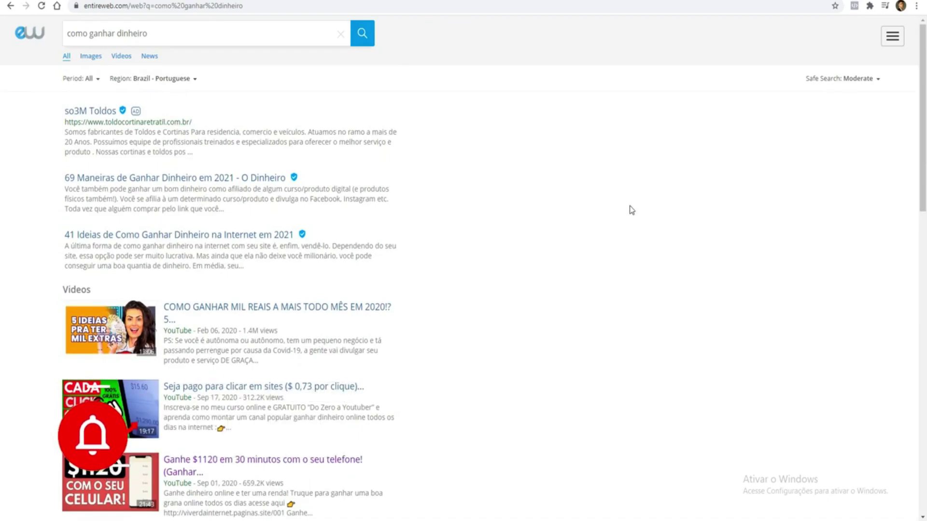
# - Open the account sign-up form from the Entireweb affiliate page and translate it into Portuguese
pyautogui.click(690, 1)
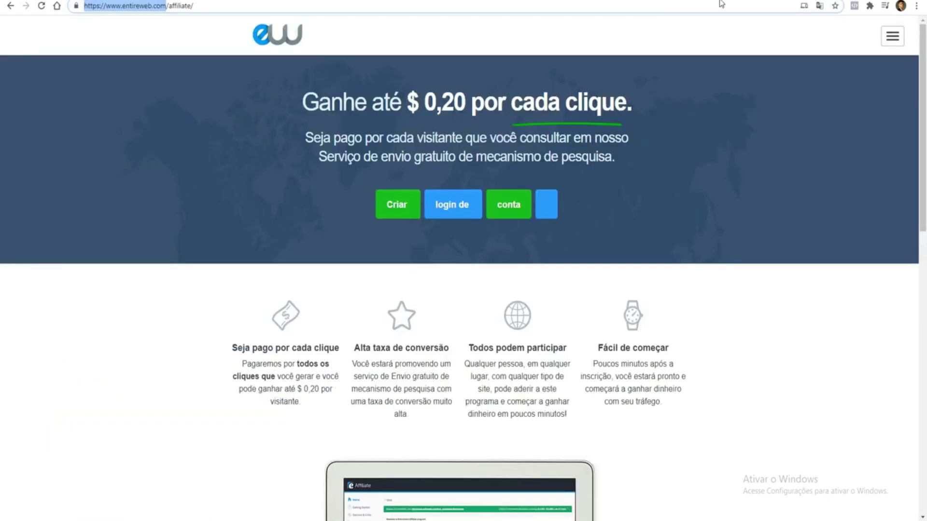
pyautogui.click(404, 215)
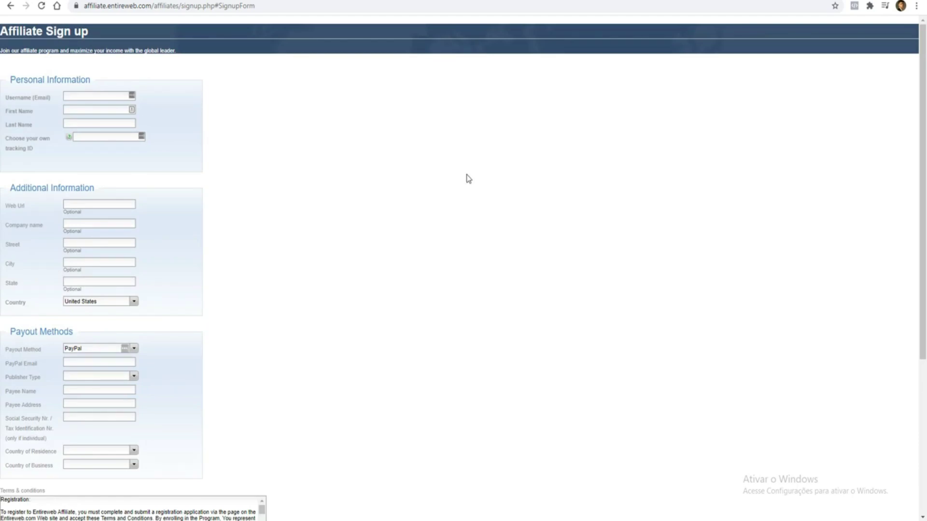
pyautogui.rightClick(198, 237)
pyautogui.click(257, 347)
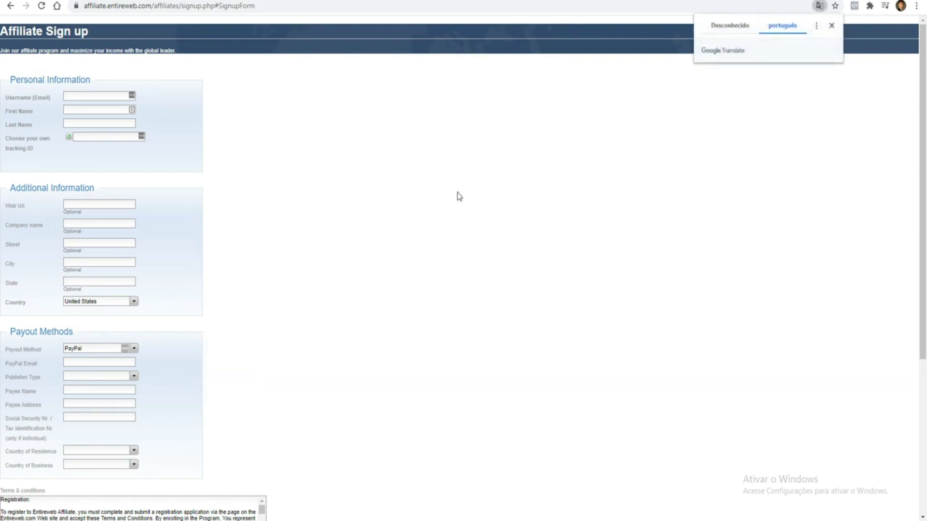
pyautogui.click(831, 25)
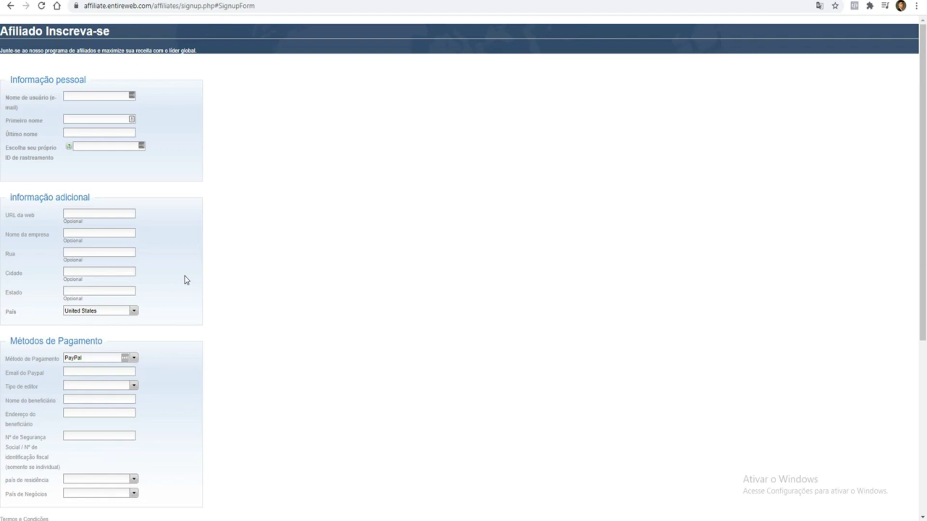
# - Examine the personal information fields of the sign-up form: username e-mail, first name, last name and tracking ID
pyautogui.click(97, 95)
pyautogui.click(50, 100)
pyautogui.tripleClick(42, 118)
pyautogui.click(44, 101)
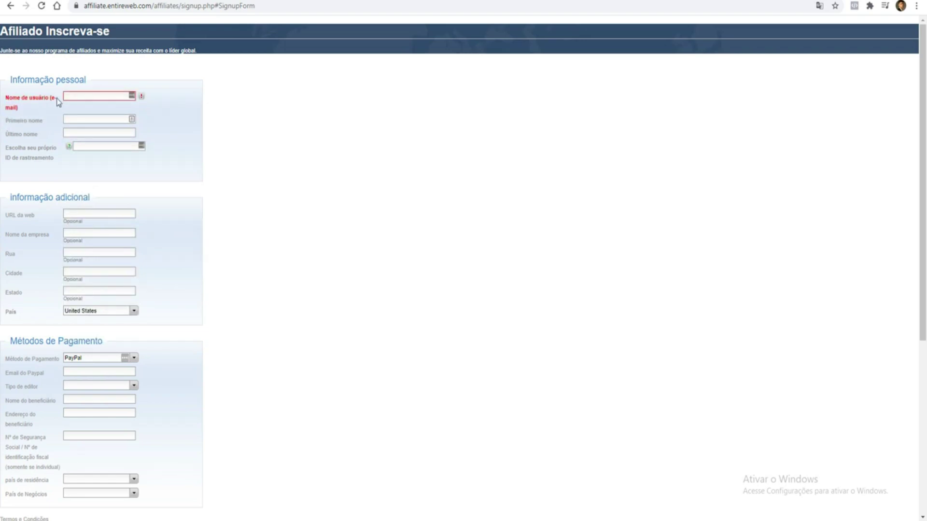
pyautogui.doubleClick(11, 121)
pyautogui.click(47, 126)
pyautogui.tripleClick(29, 134)
pyautogui.moveTo(23, 148); pyautogui.dragTo(59, 159)
pyautogui.click(84, 144)
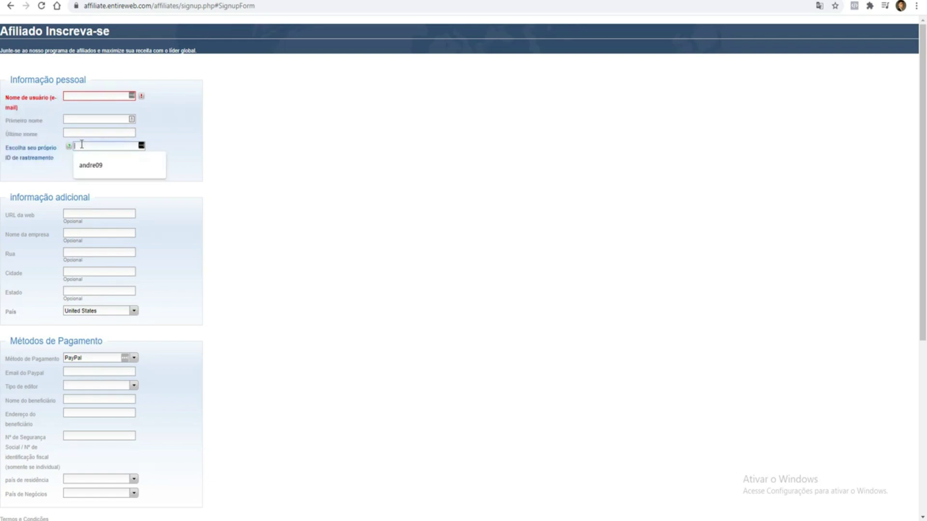
pyautogui.click(53, 169)
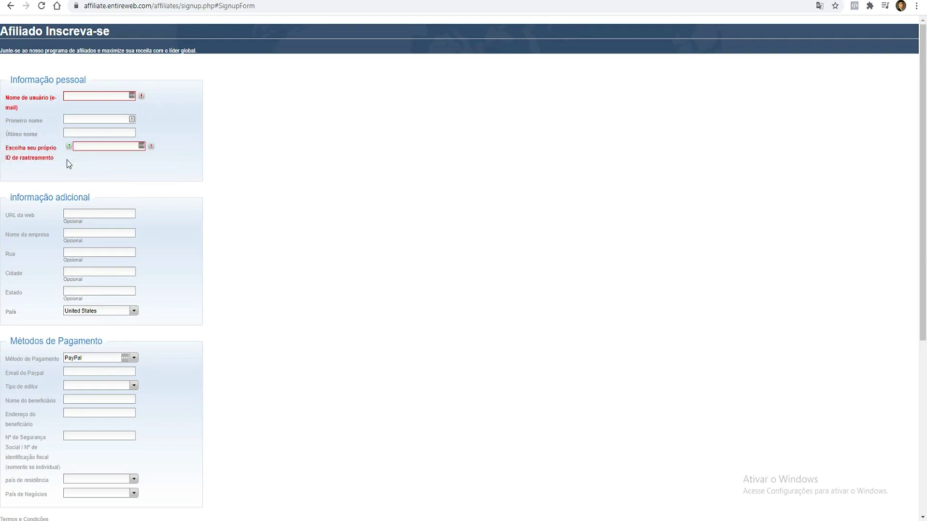
# - Enter "sadasdas" as the tracking ID in the personal information section
pyautogui.click(104, 144)
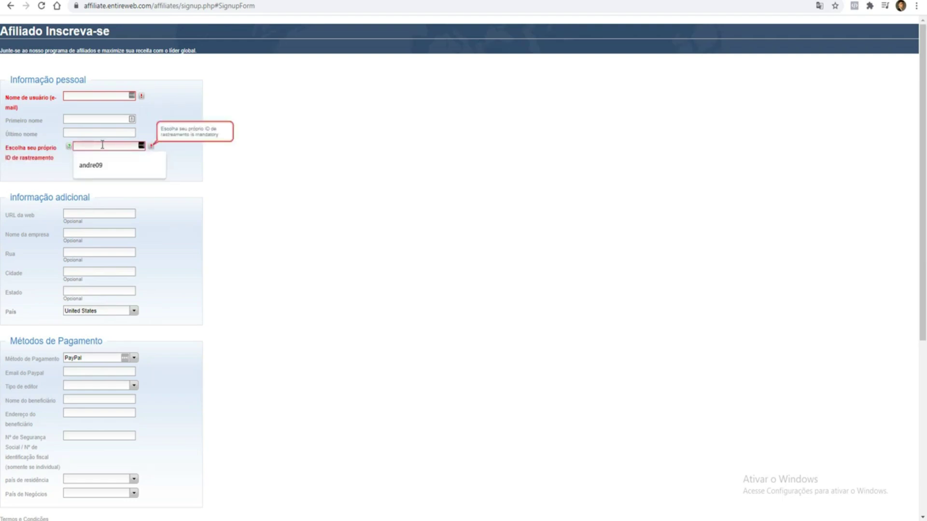
pyautogui.write('sadasdas')
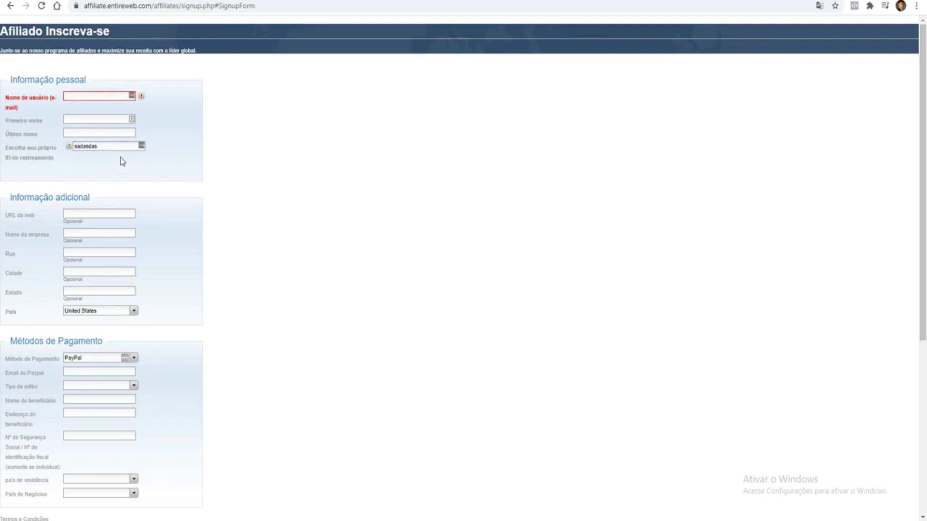
pyautogui.doubleClick(102, 145)
pyautogui.click(124, 161)
# - Set the country in the additional information section to Brazil
pyautogui.scroll(-2, 144, 177)
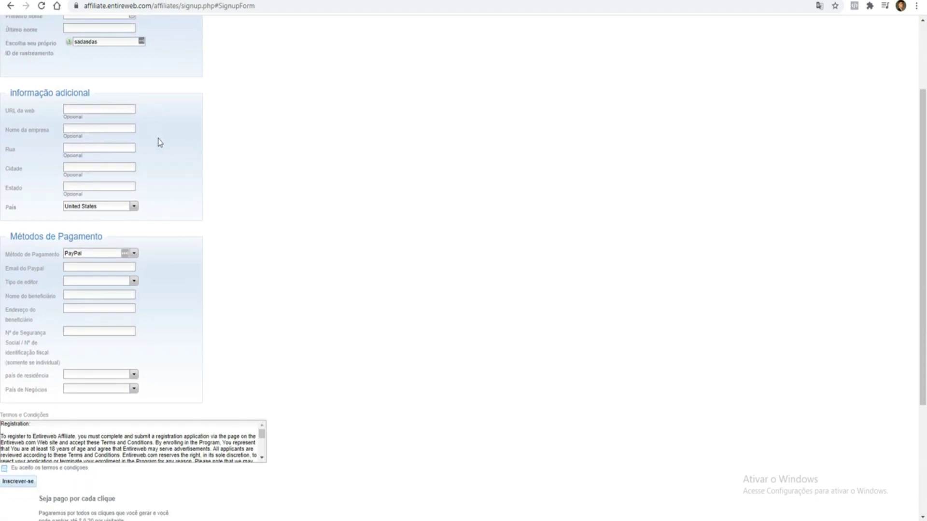
pyautogui.scroll(1, 155, 139)
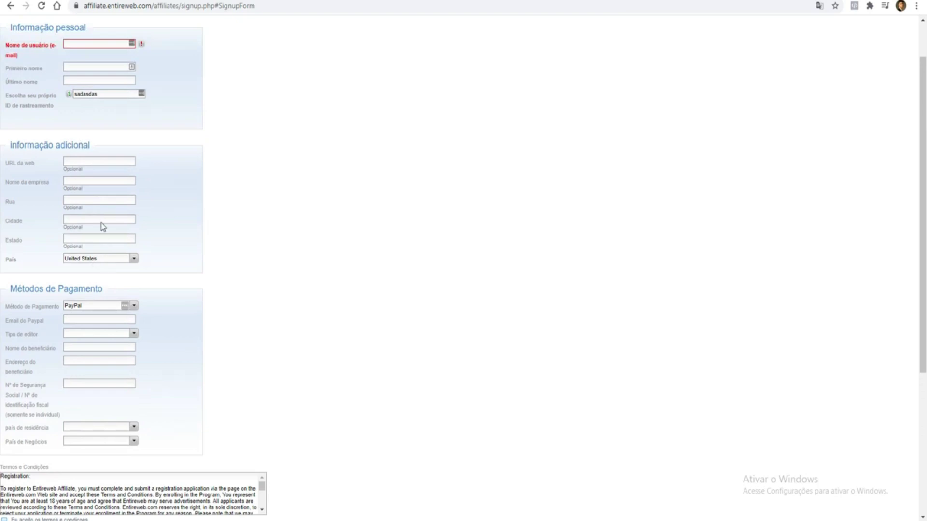
pyautogui.click(123, 258)
pyautogui.click(134, 259)
pyautogui.scroll(-8, 96, 297)
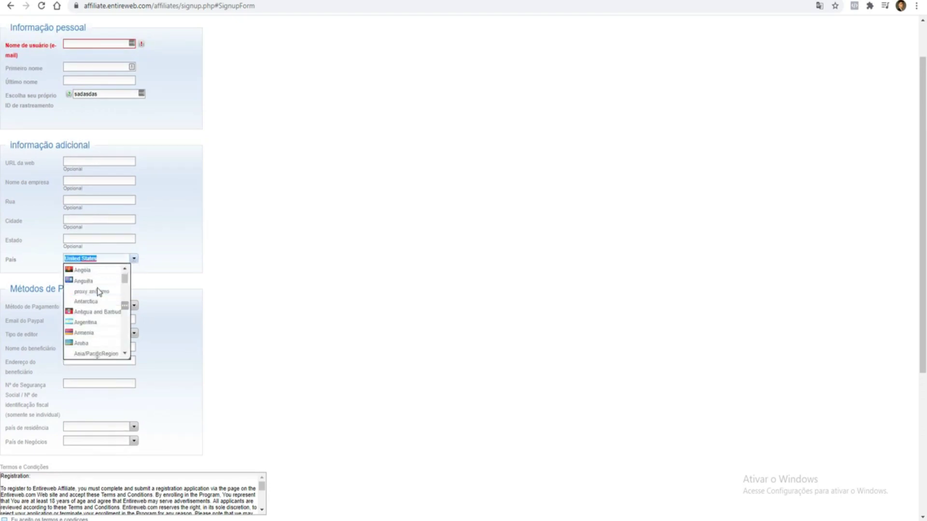
pyautogui.click(80, 353)
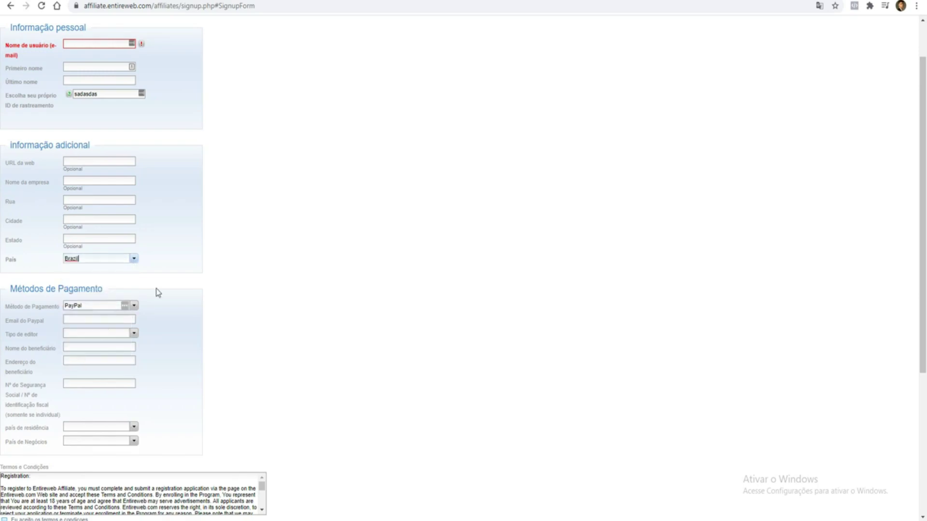
# - Check the PayPal e-mail field in the payment methods section and set the publisher type to Business
pyautogui.scroll(-3, 182, 252)
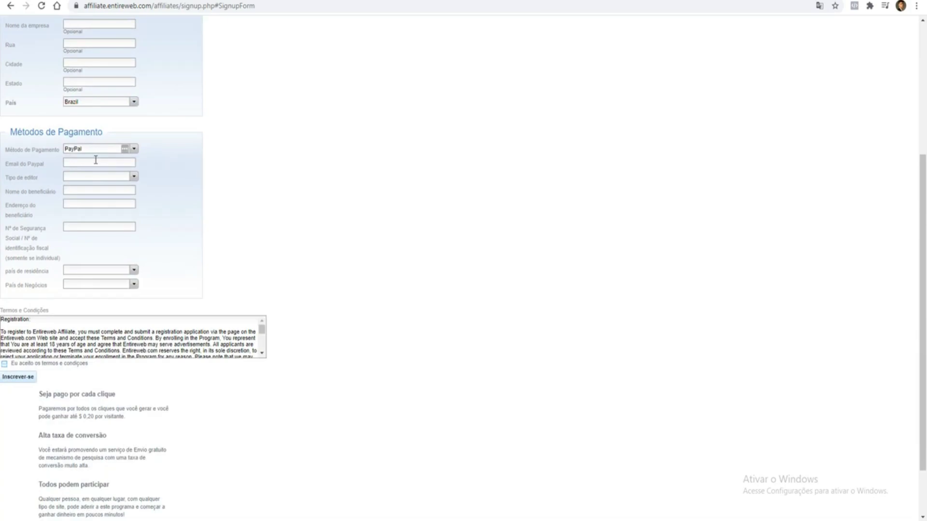
pyautogui.click(85, 161)
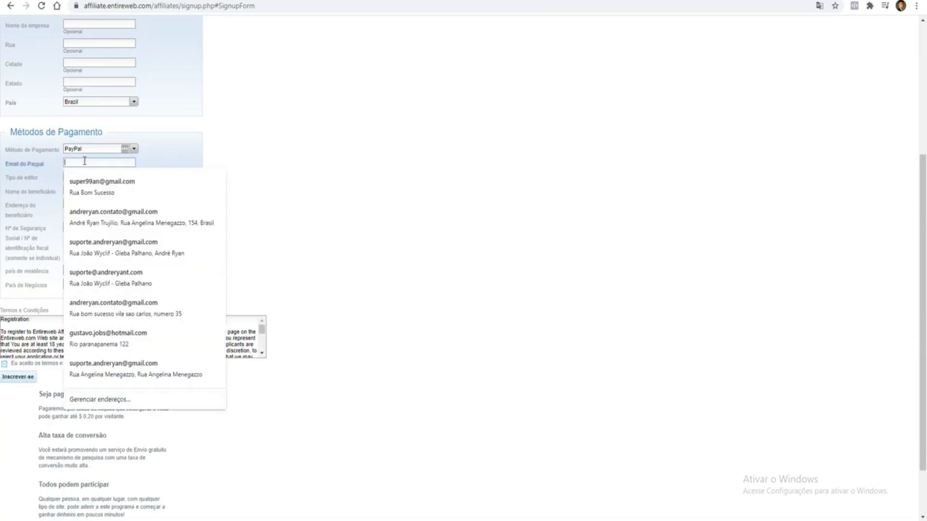
pyautogui.click(169, 152)
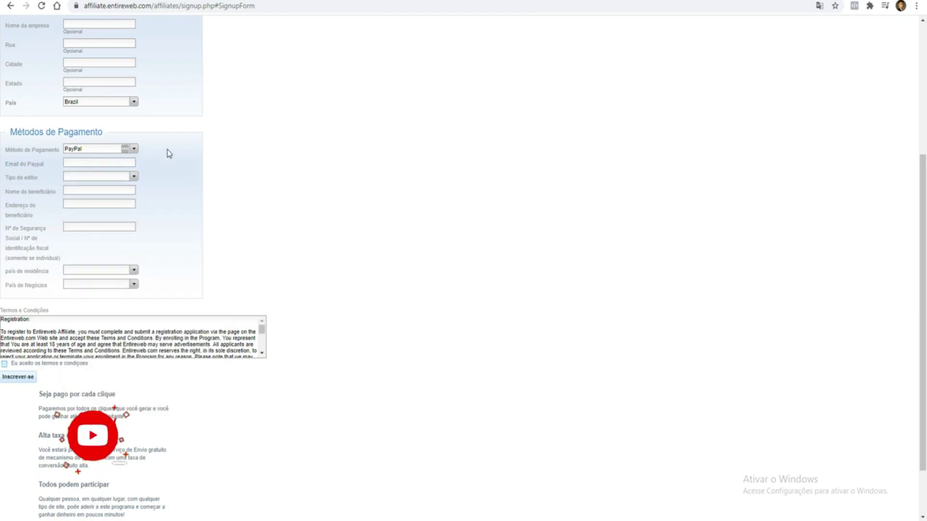
pyautogui.click(98, 176)
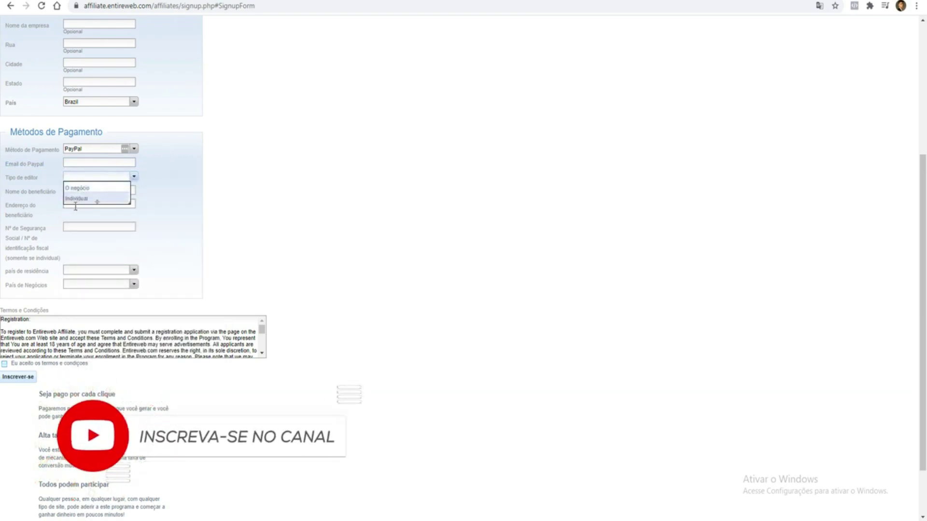
pyautogui.click(80, 188)
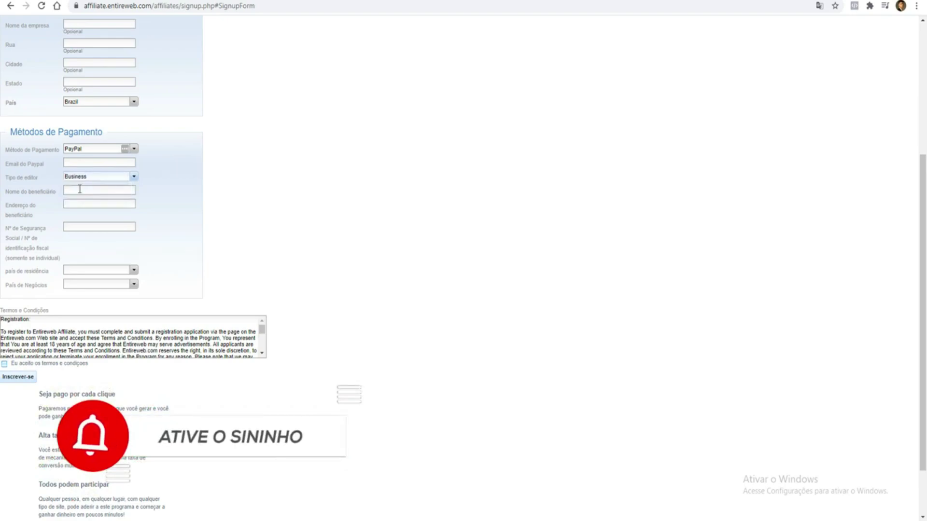
# - Examine the payee name, payee address, country of residence and country of business fields in the payment section
pyautogui.click(95, 190)
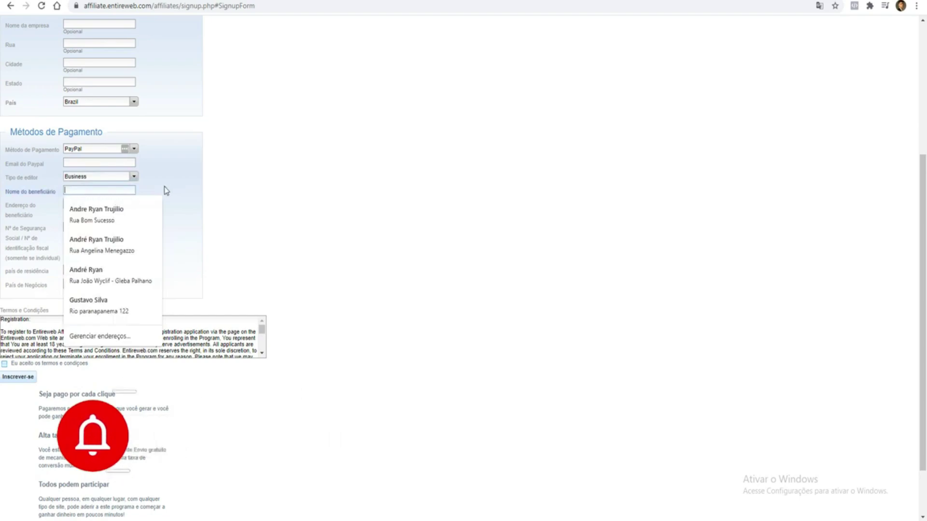
pyautogui.click(27, 195)
pyautogui.moveTo(33, 216); pyautogui.dragTo(6, 208)
pyautogui.click(6, 208)
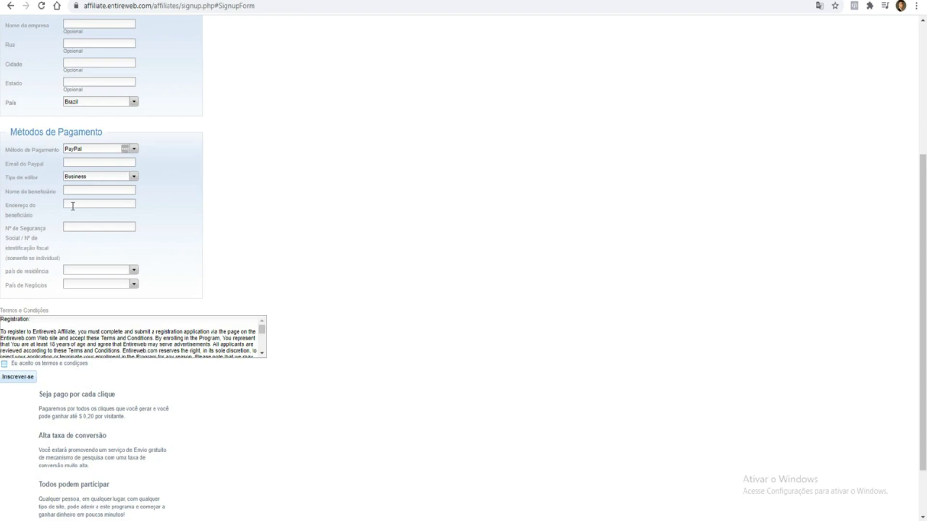
pyautogui.click(118, 269)
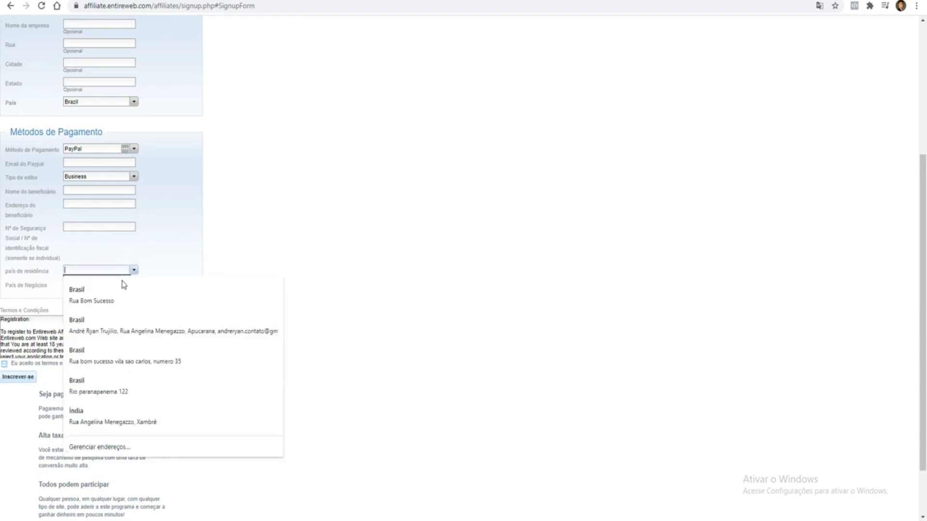
pyautogui.click(105, 282)
pyautogui.click(97, 286)
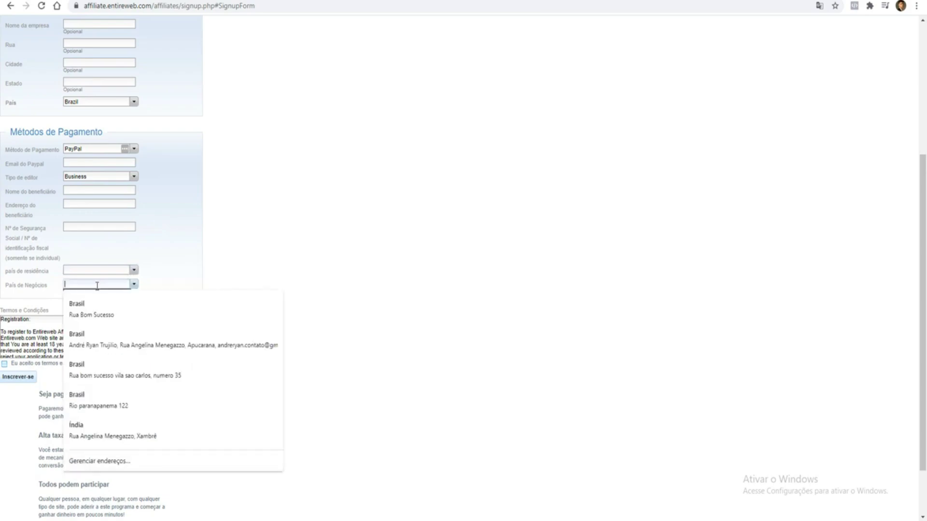
# - Look through the terms and conditions and submit the affiliate sign-up form
pyautogui.scroll(-5, 203, 336)
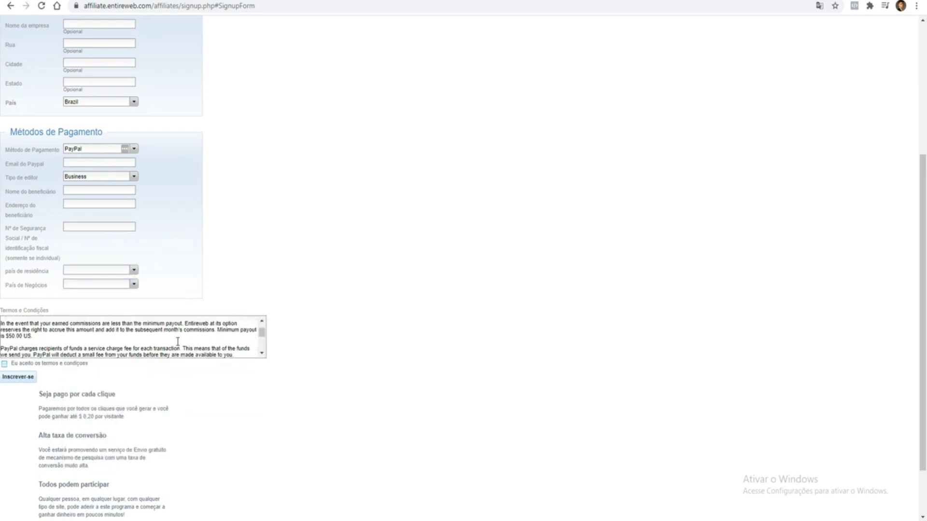
pyautogui.moveTo(4, 361); pyautogui.dragTo(30, 376)
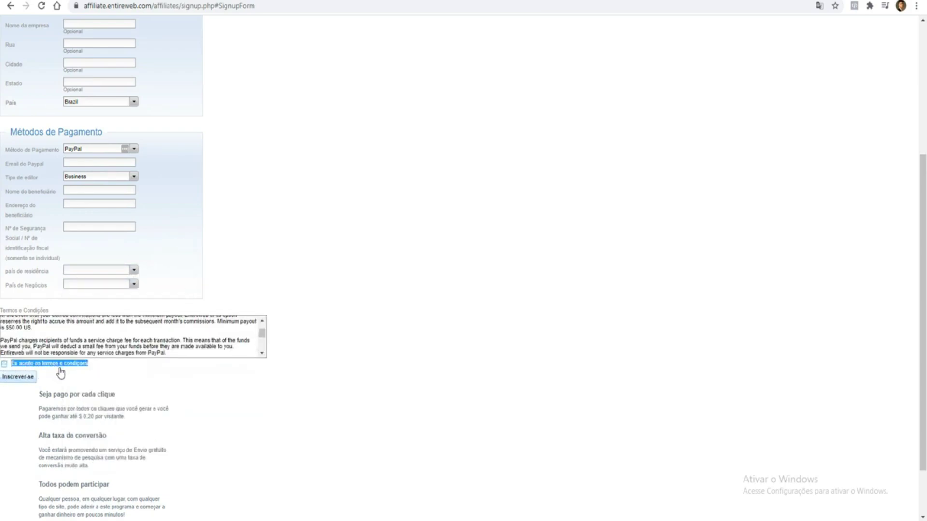
pyautogui.click(24, 380)
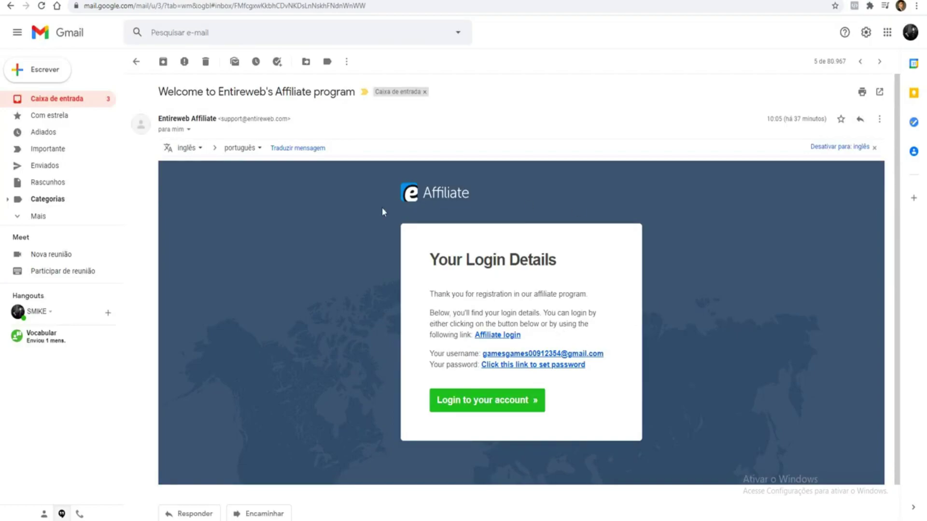
# - Switch to the Entireweb Affiliate welcome message in Gmail and open the account login from it
pyautogui.scroll(-1, 731, 227)
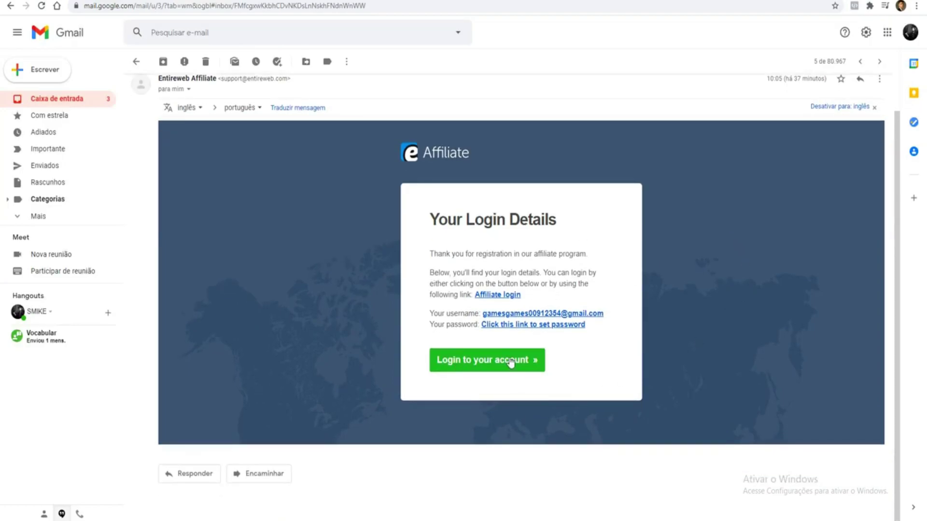
pyautogui.click(484, 365)
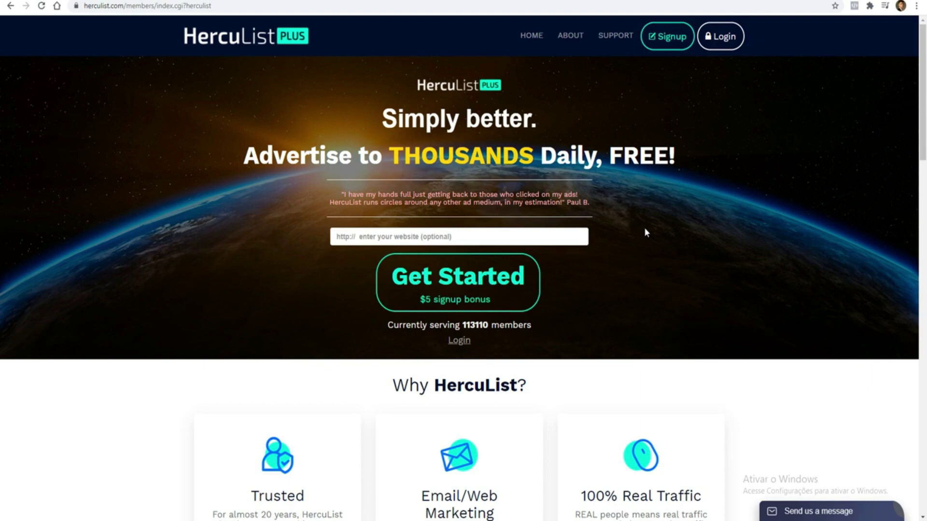
# - Look through the HercuList home page and its list of advertising benefits
pyautogui.scroll(-15, 645, 232)
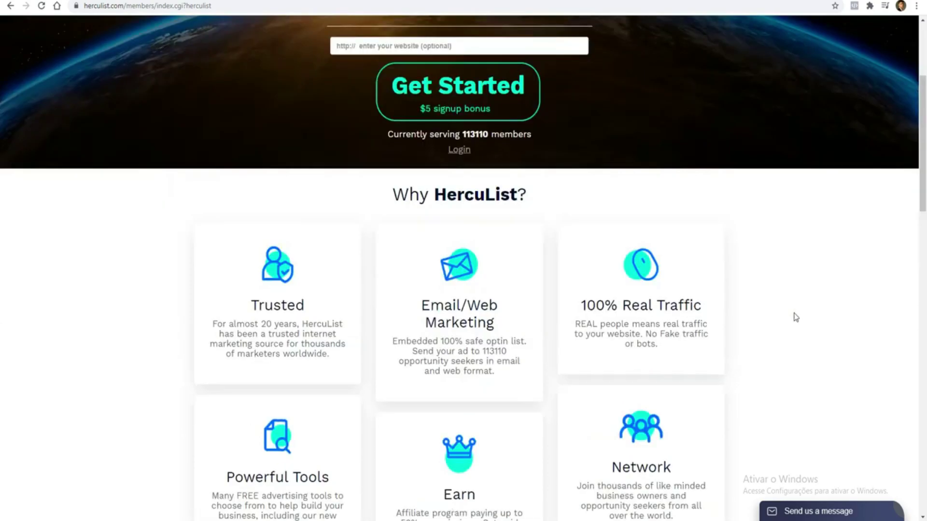
pyautogui.scroll(15, 652, 218)
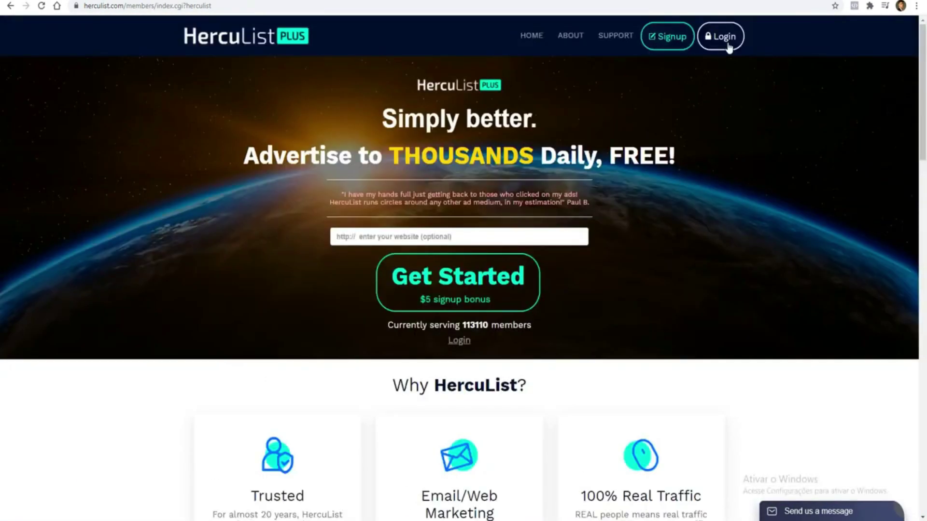
# - Open the HercuList account sign-up form and translate the page into Portuguese
pyautogui.click(669, 39)
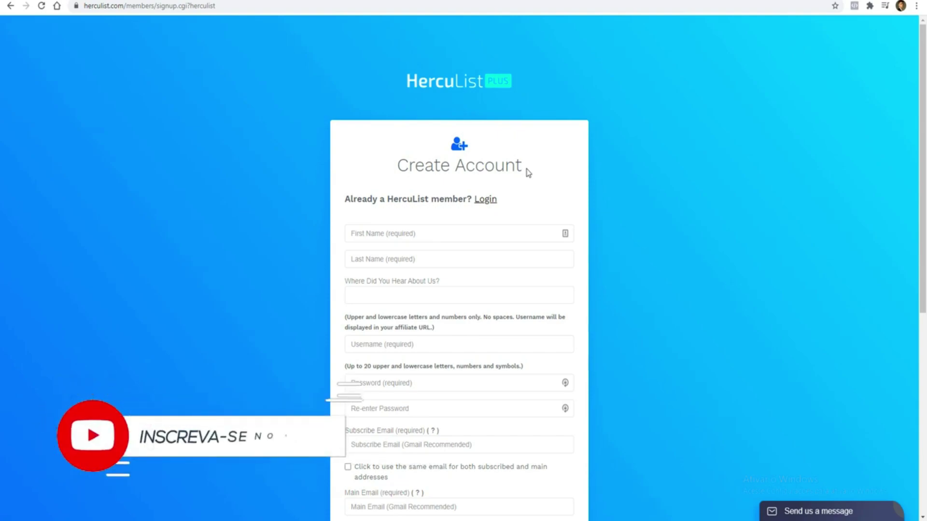
pyautogui.scroll(-1, 550, 192)
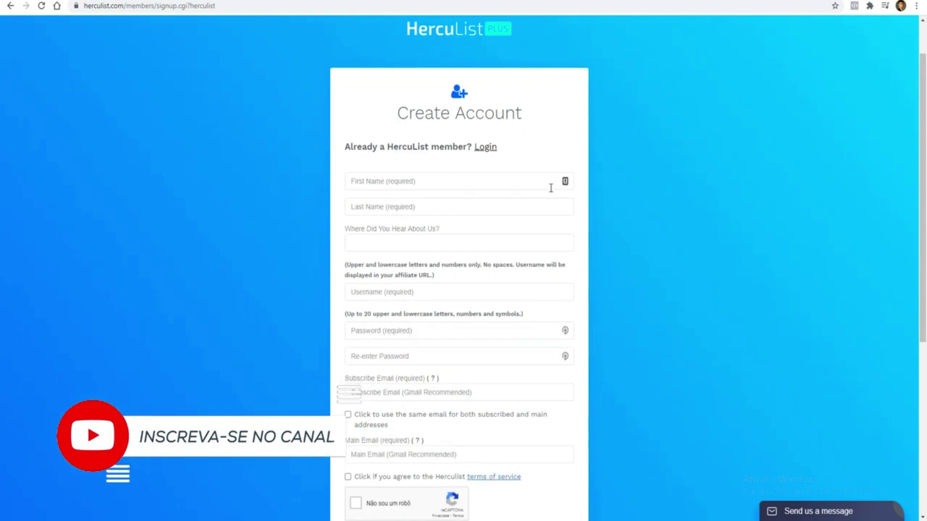
pyautogui.click(379, 181)
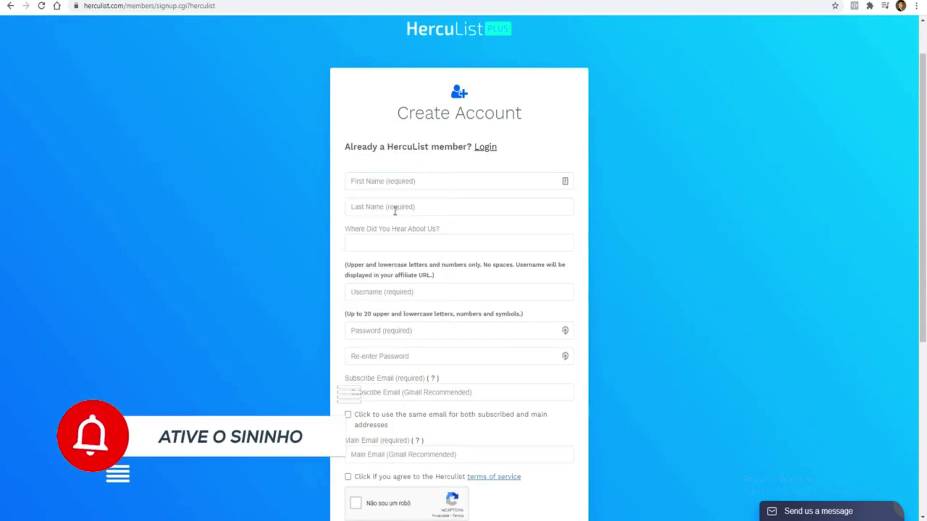
pyautogui.click(395, 208)
pyautogui.rightClick(490, 222)
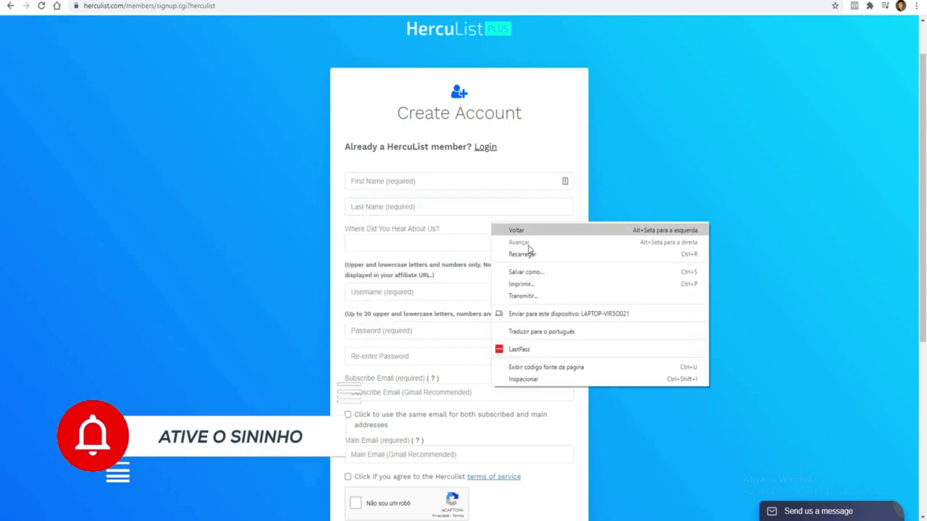
pyautogui.click(544, 331)
# - Examine the referral source, username, password, subscription e-mail and main e-mail fields of the sign-up form
pyautogui.moveTo(376, 229); pyautogui.dragTo(430, 230)
pyautogui.click(422, 250)
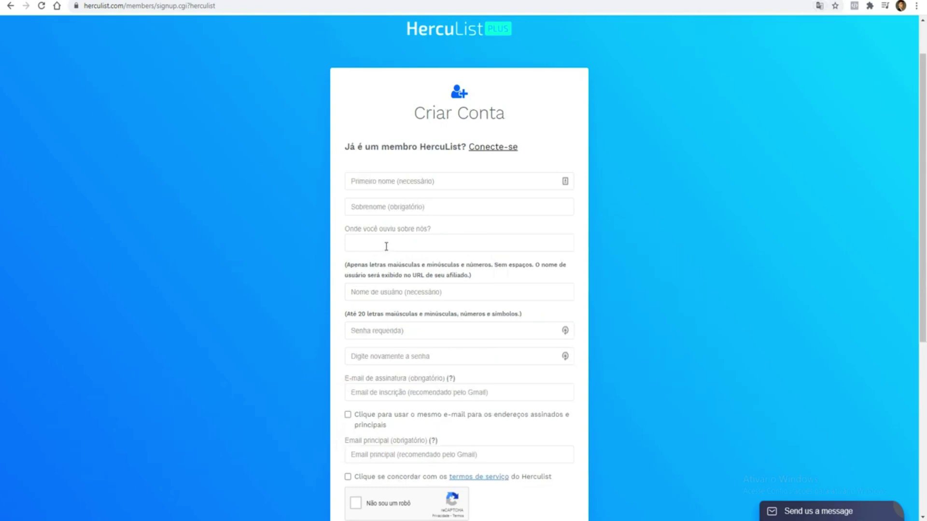
pyautogui.click(396, 244)
pyautogui.click(491, 285)
pyautogui.scroll(-2, 497, 263)
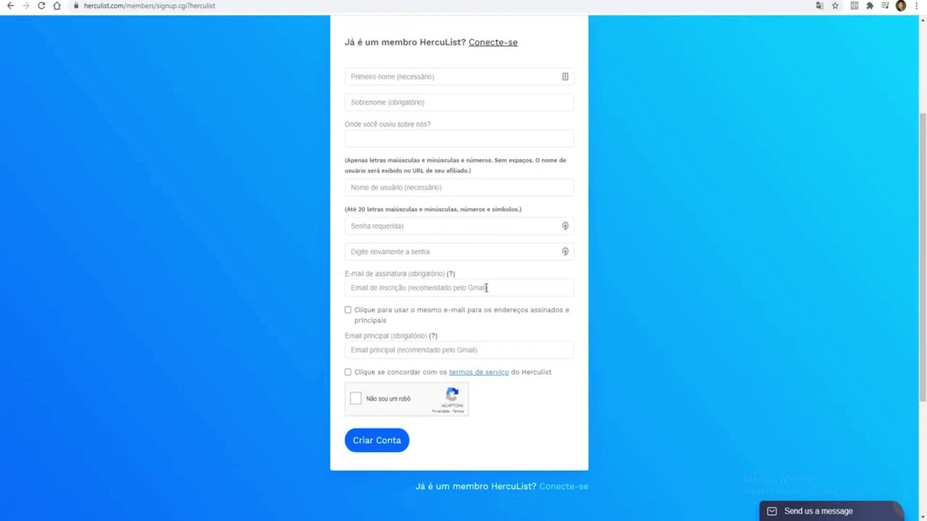
pyautogui.click(410, 352)
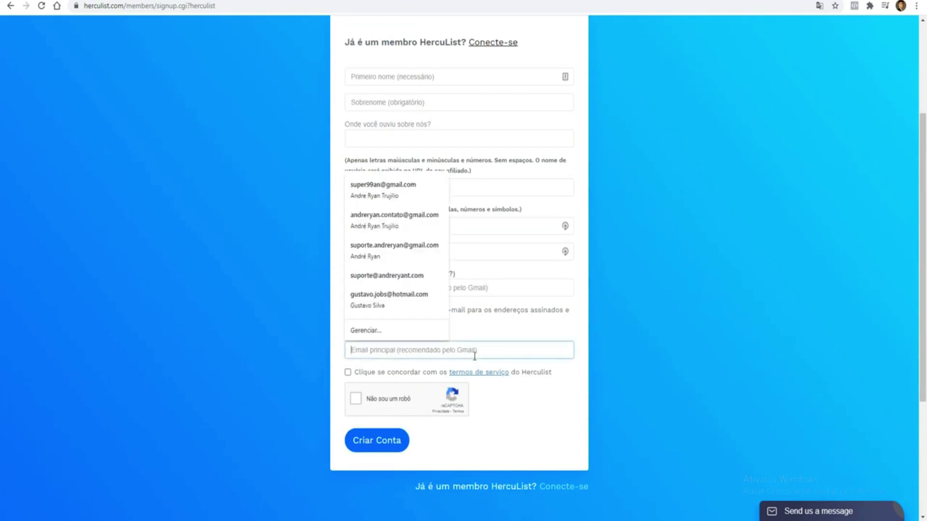
# - Select the same e-mail for both addresses, agree to the HercuList terms of service and tick the robot check
pyautogui.click(495, 330)
pyautogui.click(348, 373)
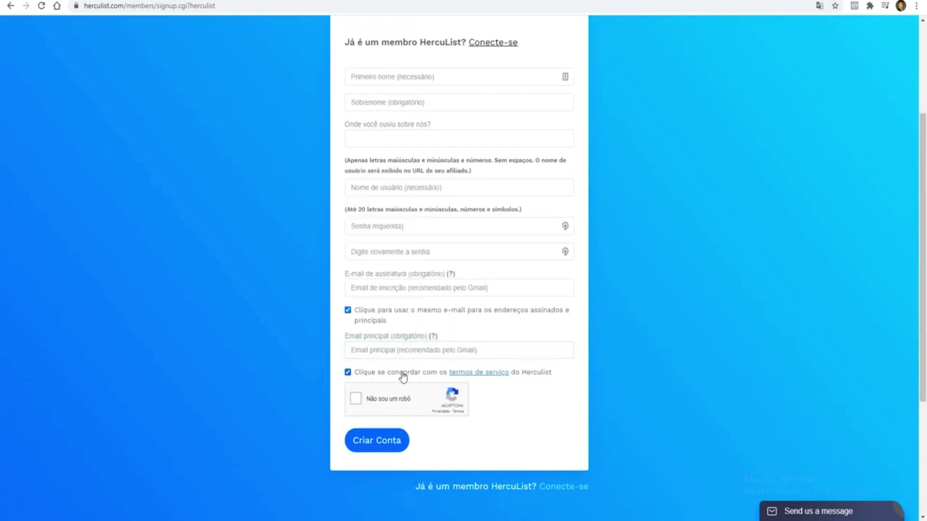
pyautogui.click(361, 397)
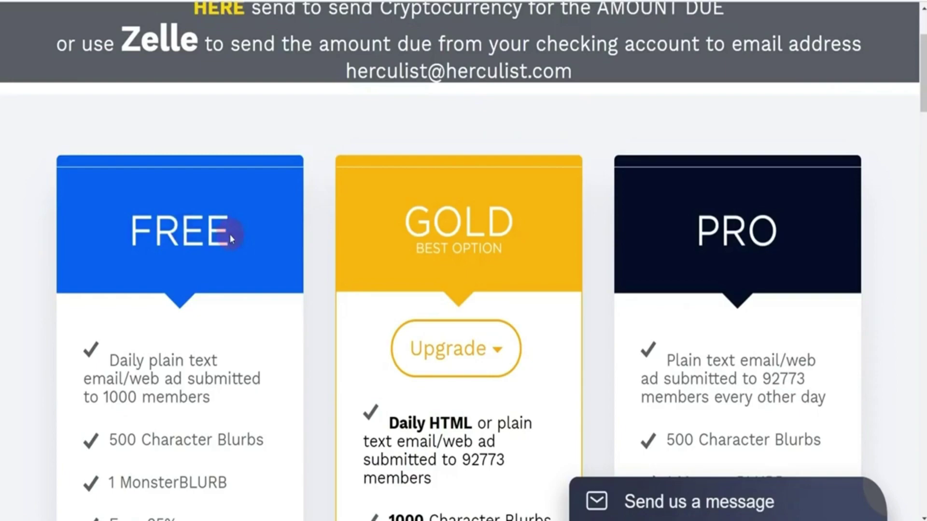
# - Look through the Free, Gold and Pro membership plans and continue with the free one
pyautogui.scroll(-12, 230, 234)
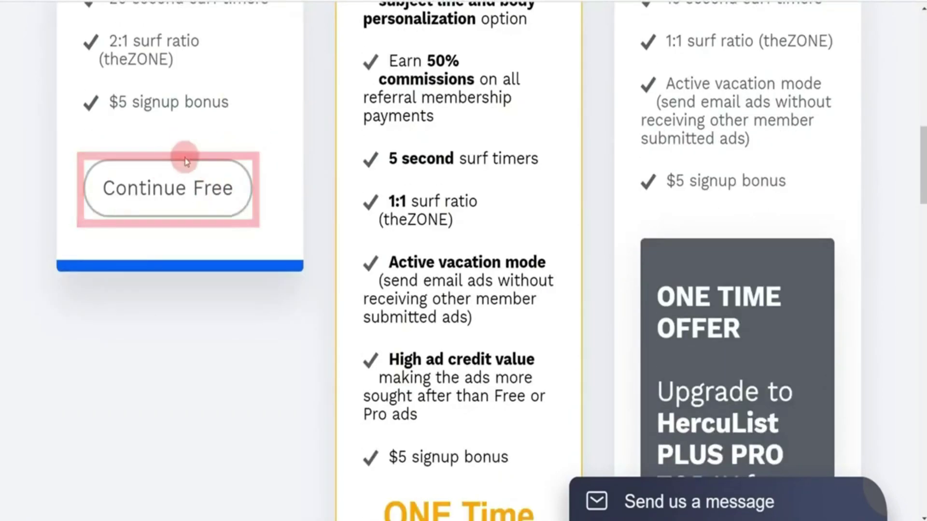
pyautogui.click(183, 208)
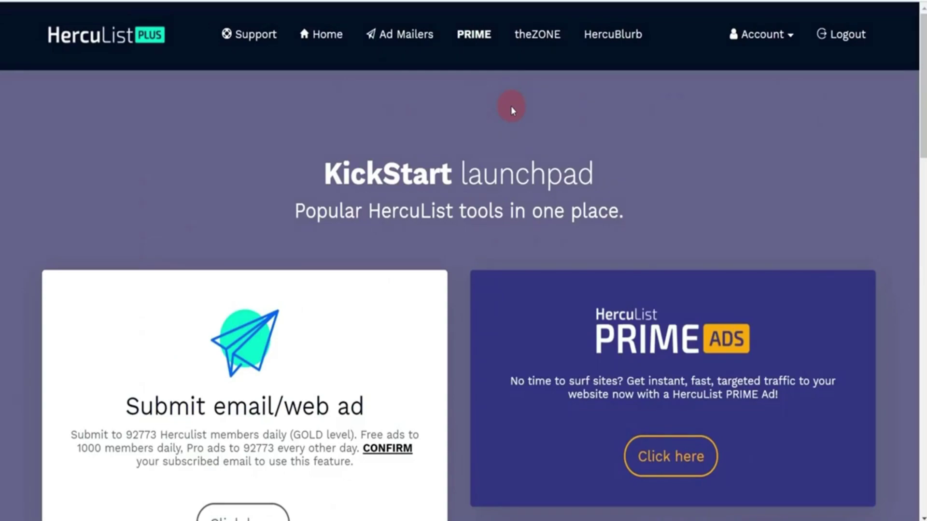
# - Open the Submit email/web ad tool from the KickStart launchpad
pyautogui.scroll(-6, 513, 139)
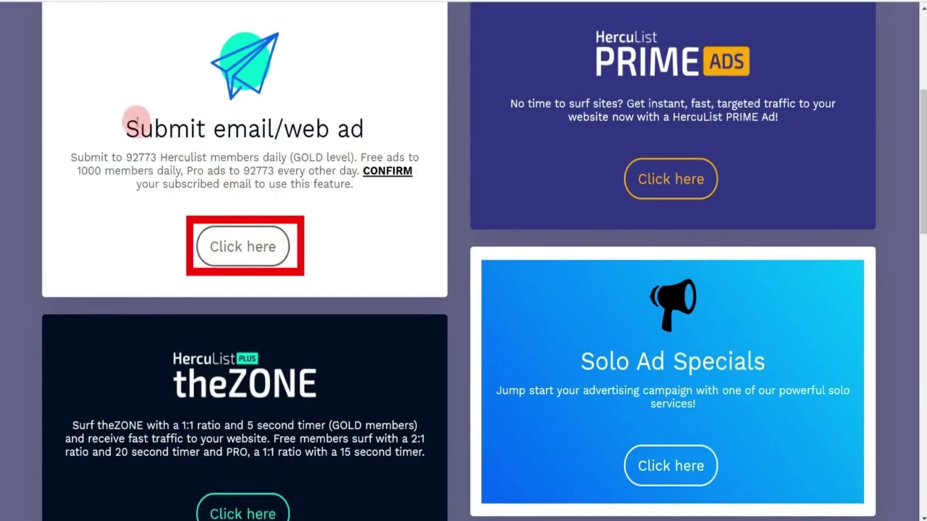
pyautogui.moveTo(127, 121); pyautogui.dragTo(373, 125)
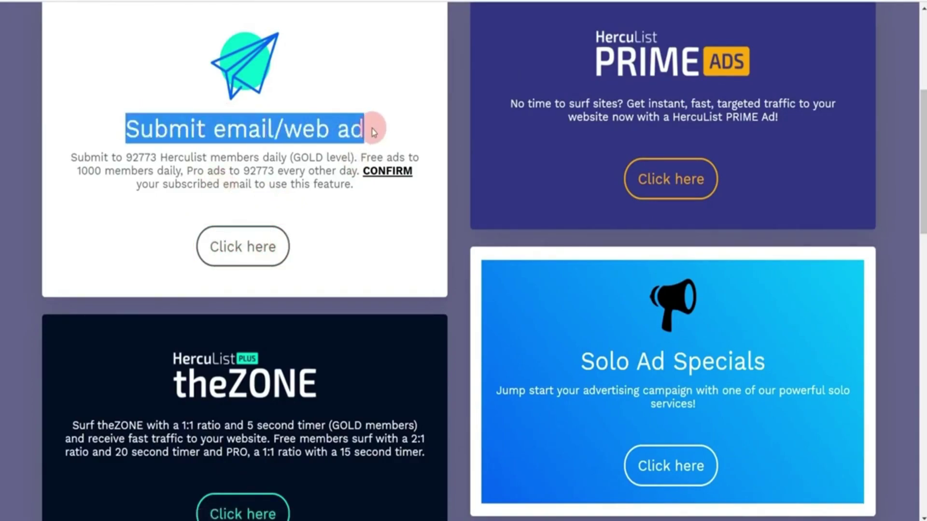
pyautogui.click(259, 263)
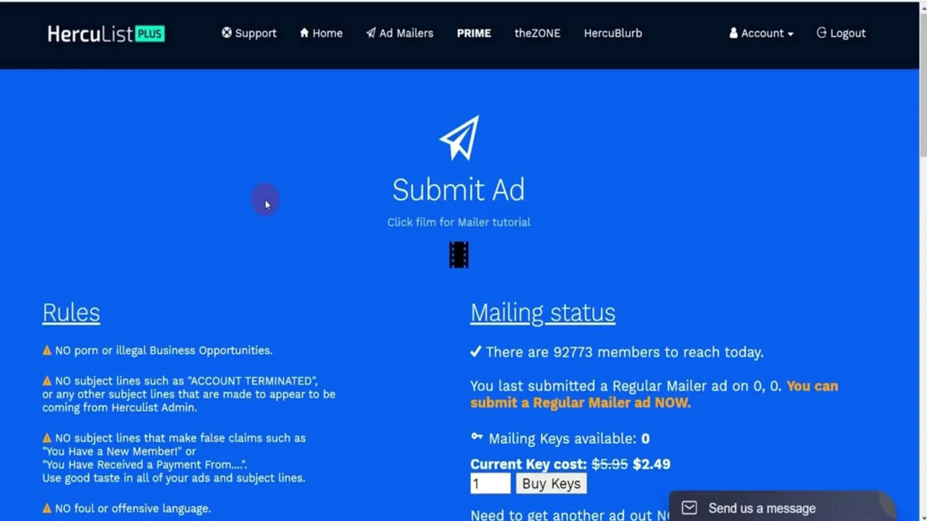
# - Look through the Submit Ad page, including the free member mailing details and the regular mailing form
pyautogui.scroll(-10, 267, 205)
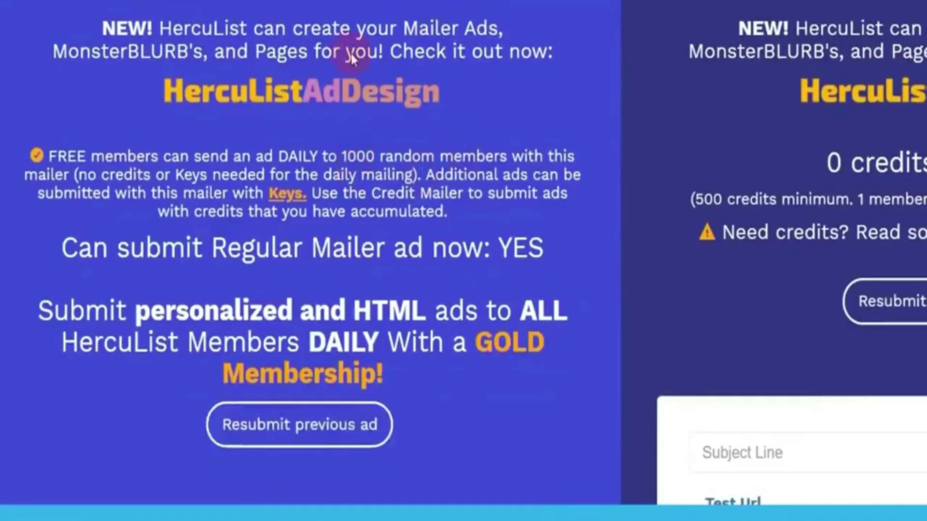
pyautogui.scroll(2, 279, 63)
pyautogui.scroll(-6, 281, 65)
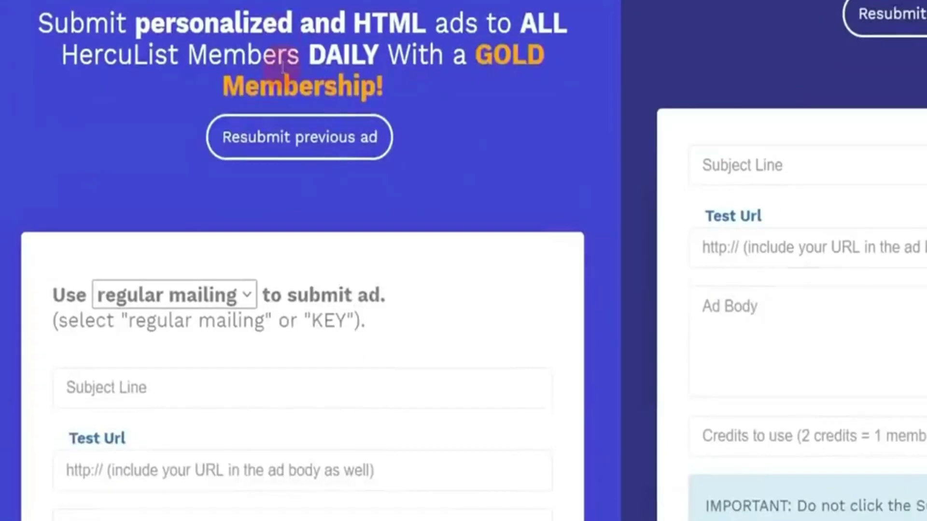
pyautogui.scroll(-5, 270, 92)
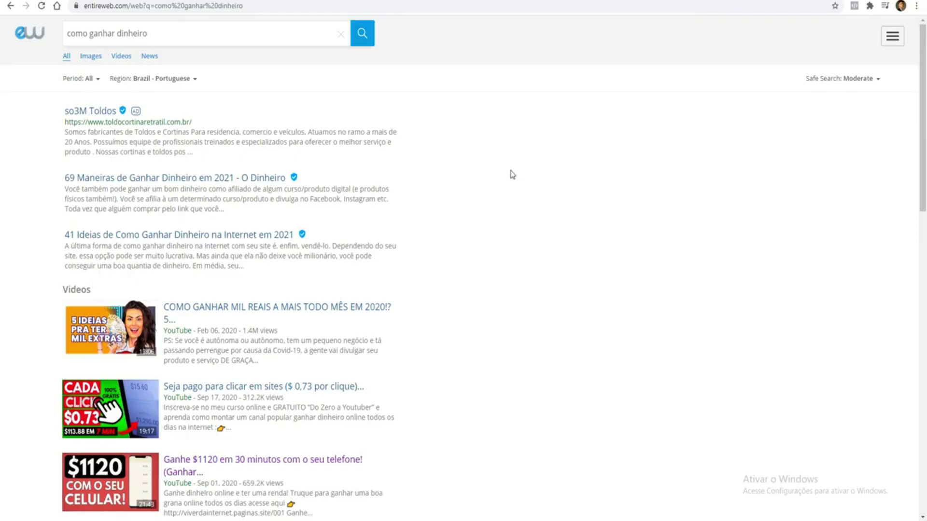
# - Look through the Entireweb results for "como ganhar dinheiro" and return to the Entireweb home page
pyautogui.scroll(-15, 28, 101)
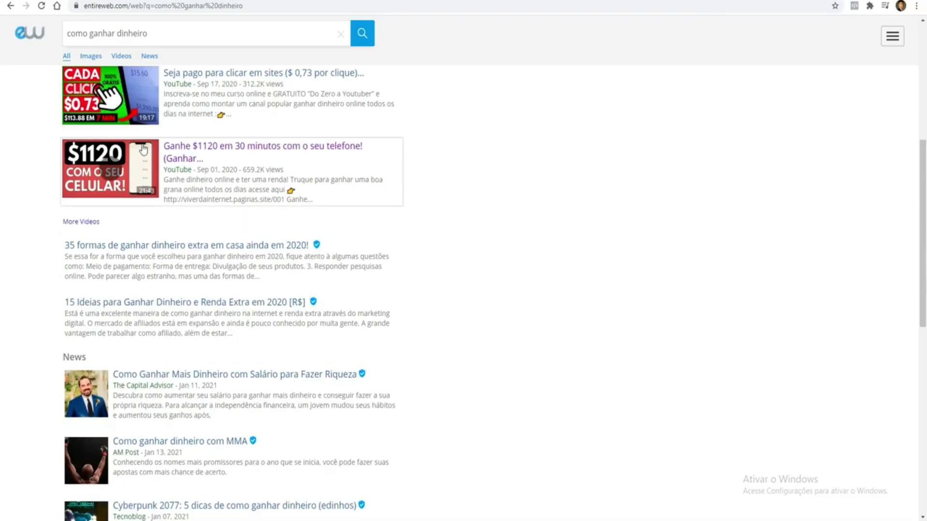
pyautogui.scroll(4, 58, 73)
pyautogui.click(32, 41)
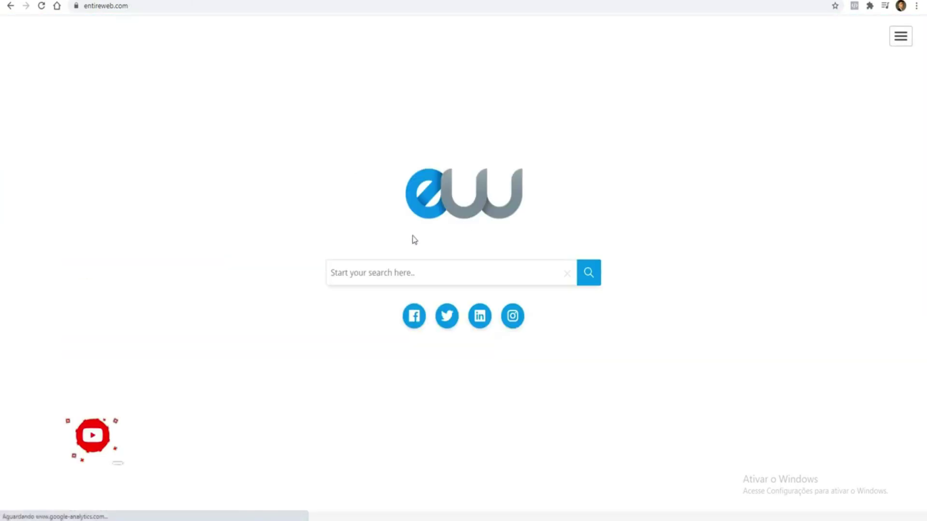